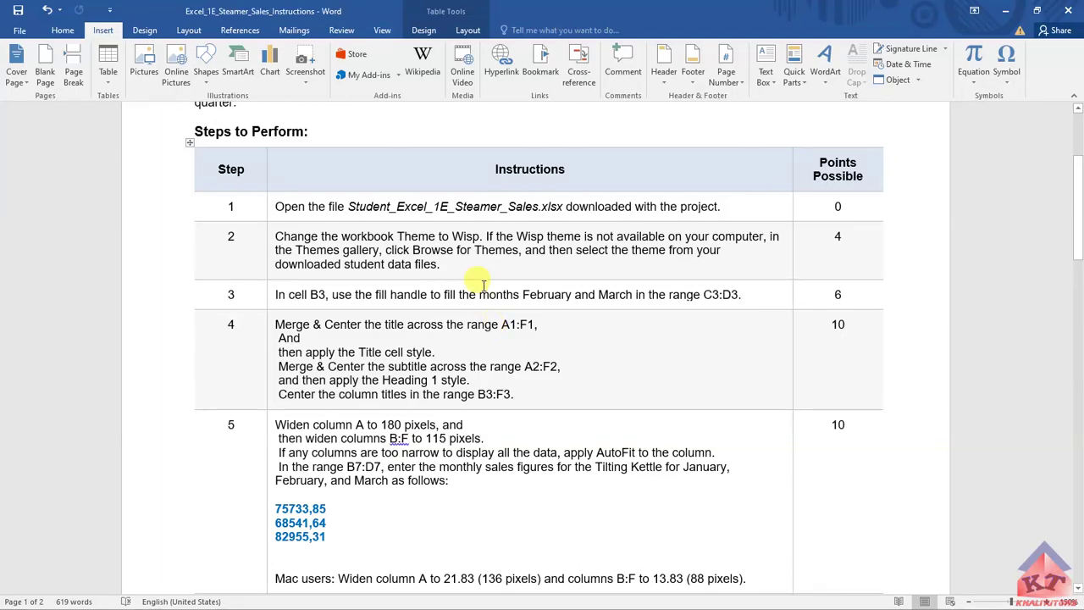
Step: Read instruction 5 for the required column widths, switch to the Excel workbook and widen column A to 180 pixels
scroll(482, 277, down, 3)
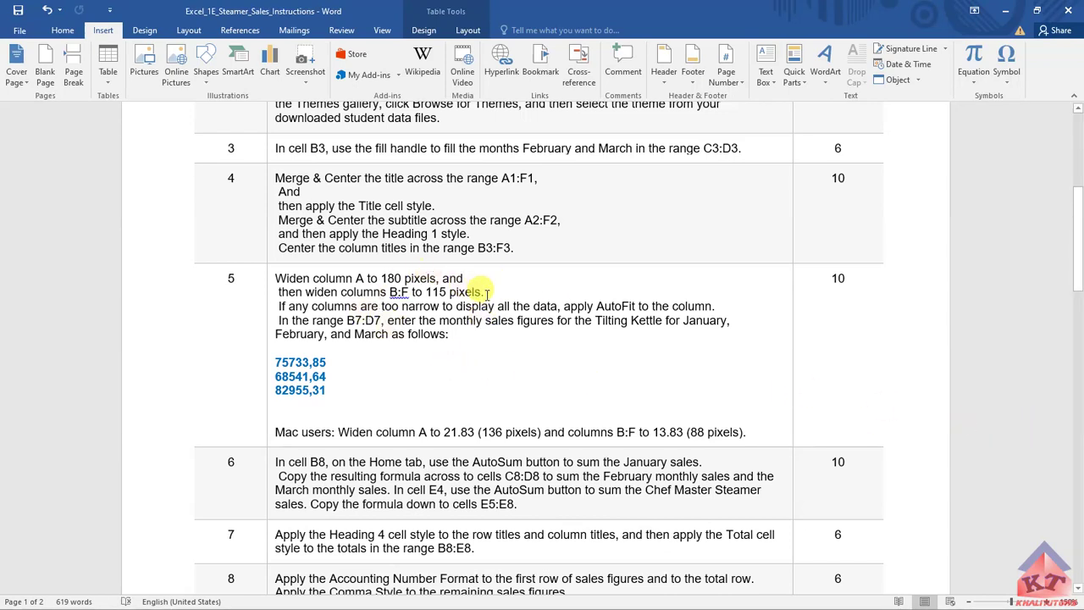
click(276, 277)
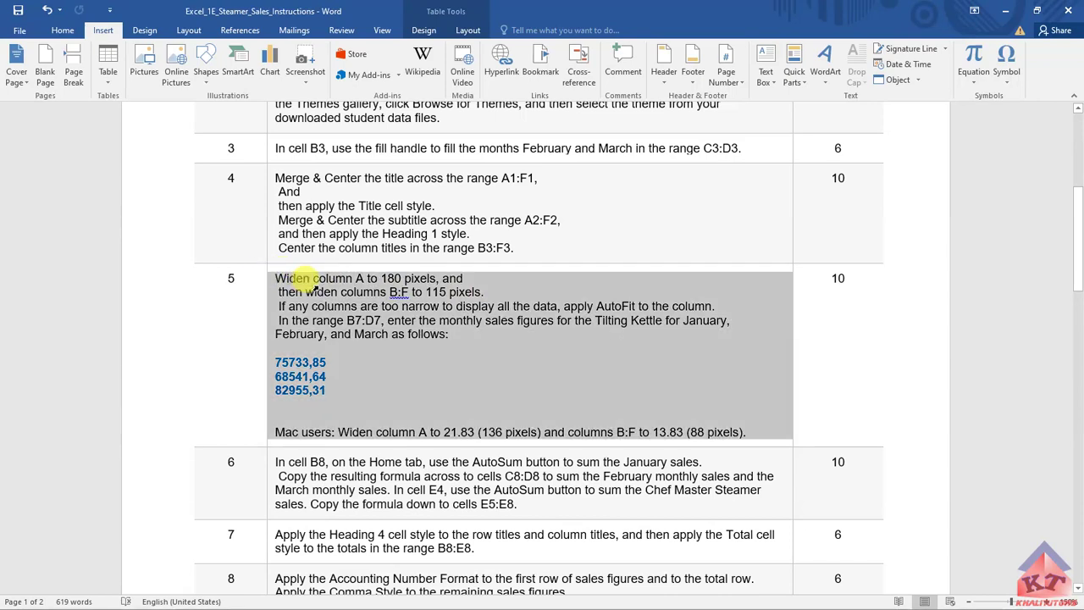
click(425, 292)
drag(491, 294, 259, 278)
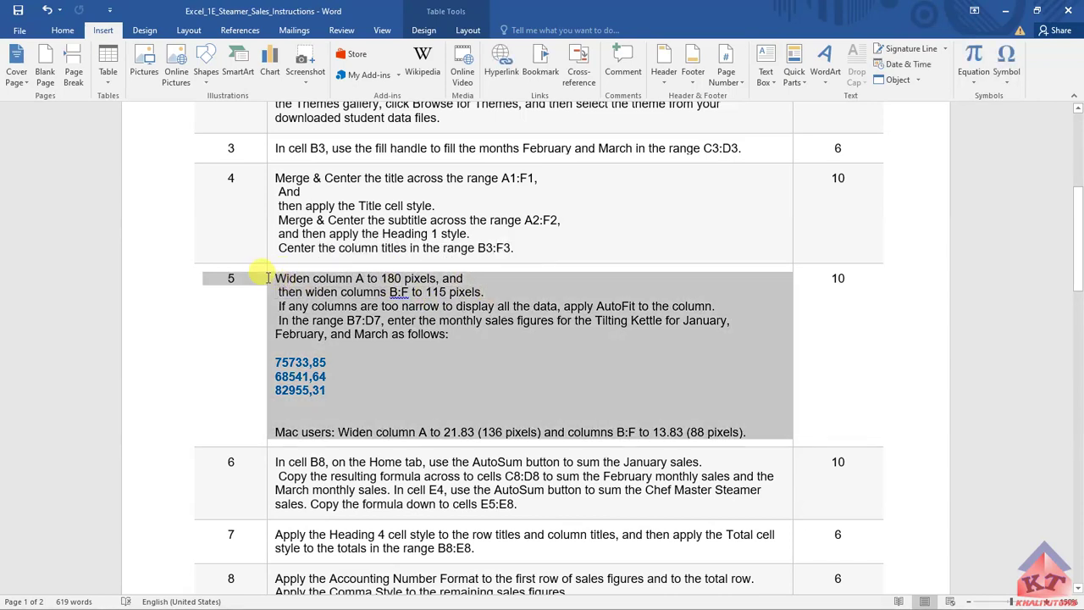
click(378, 291)
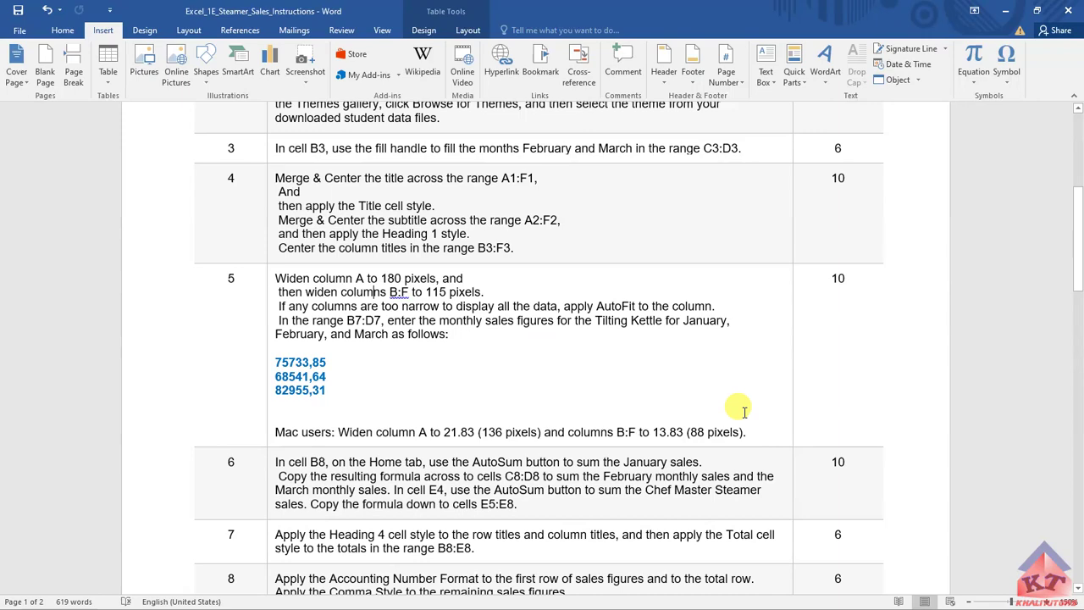
key(alt+Tab)
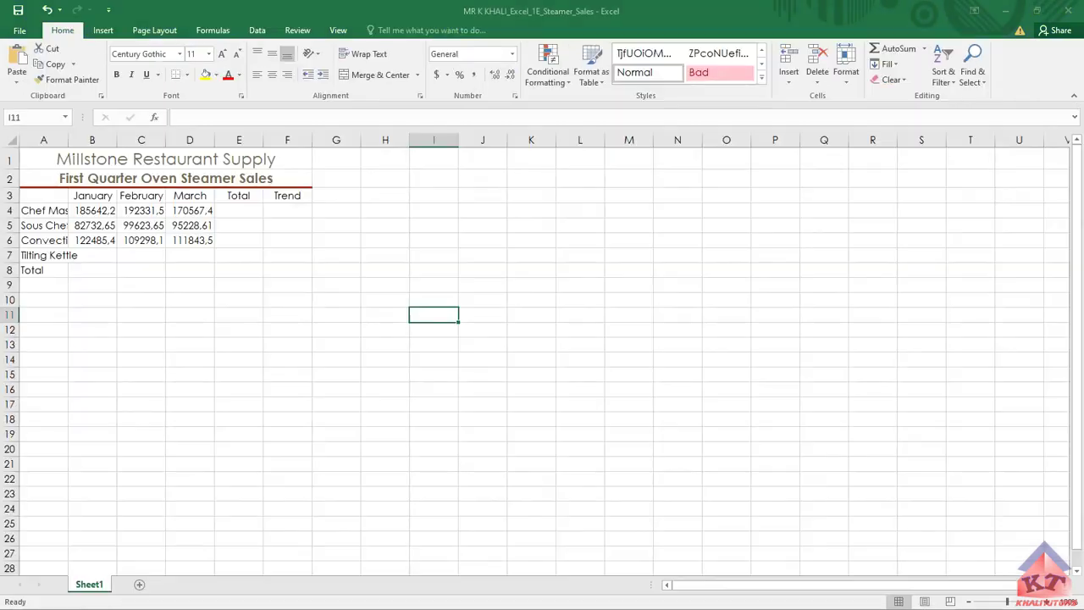
click(41, 140)
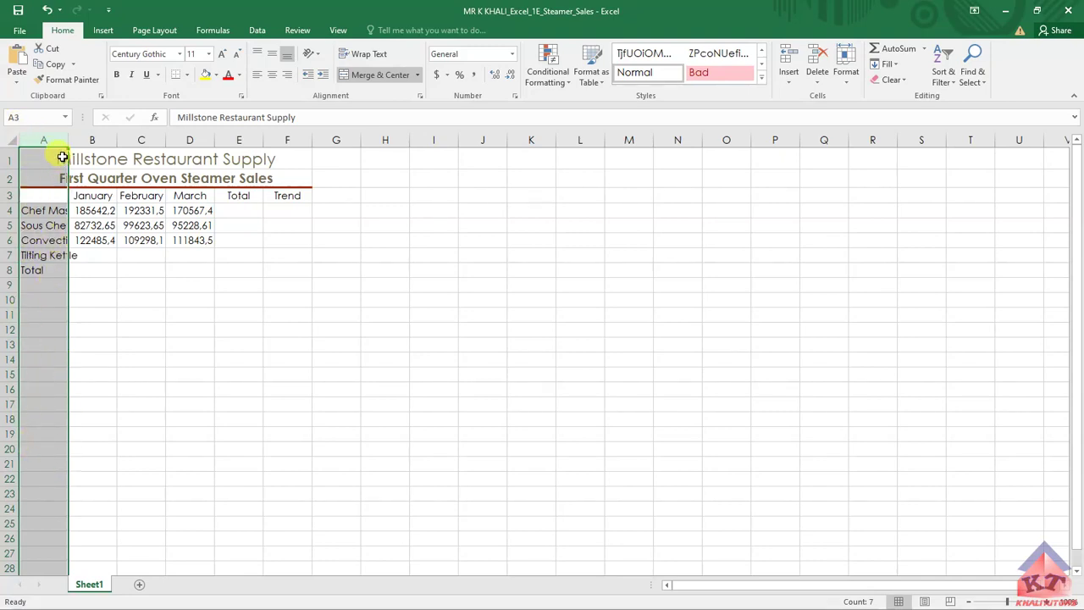
click(228, 269)
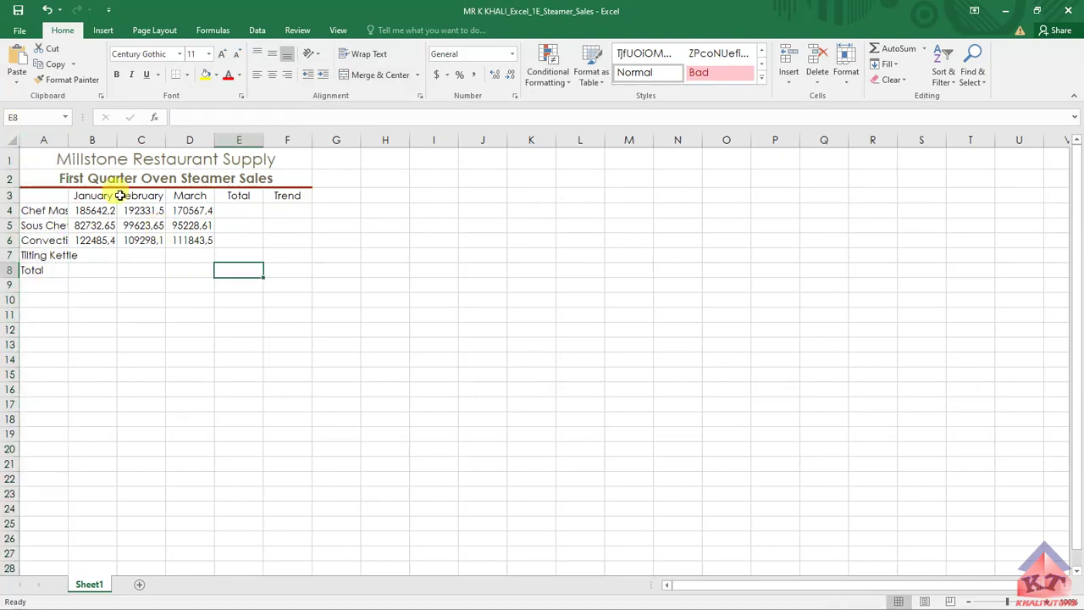
click(44, 139)
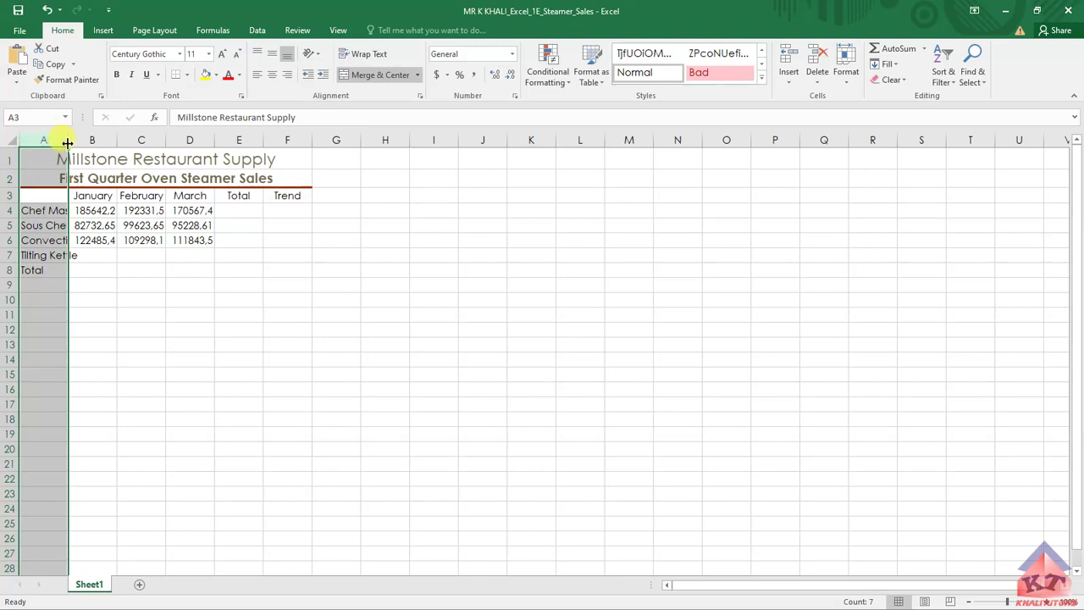
drag(67, 142, 141, 147)
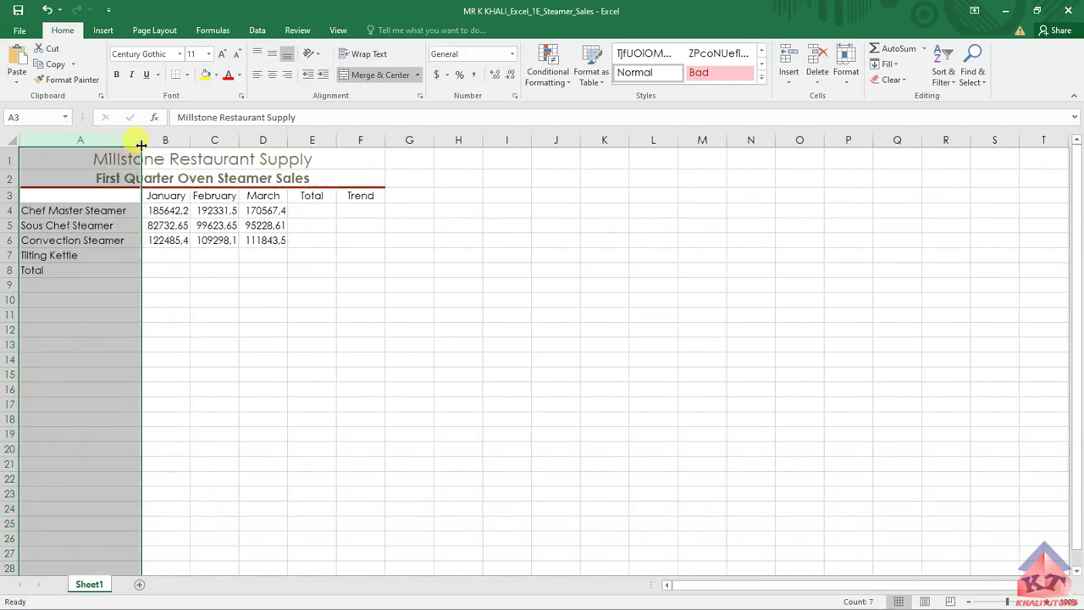
click(248, 328)
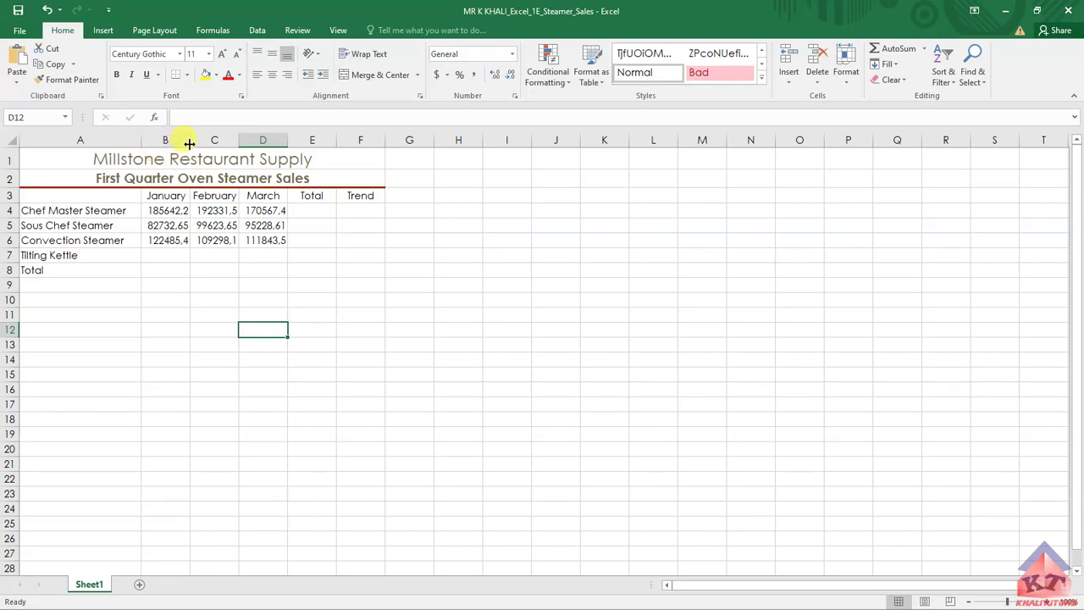
Step: Widen column B to 115 pixels and set the width of columns C through F to 13,75
drag(189, 143, 219, 145)
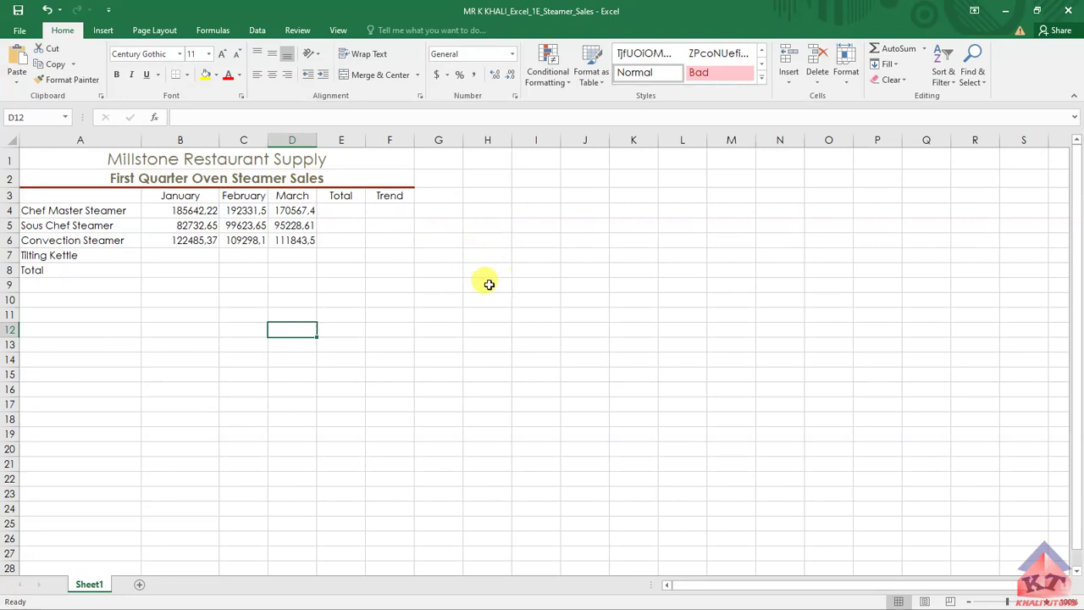
drag(232, 138, 389, 136)
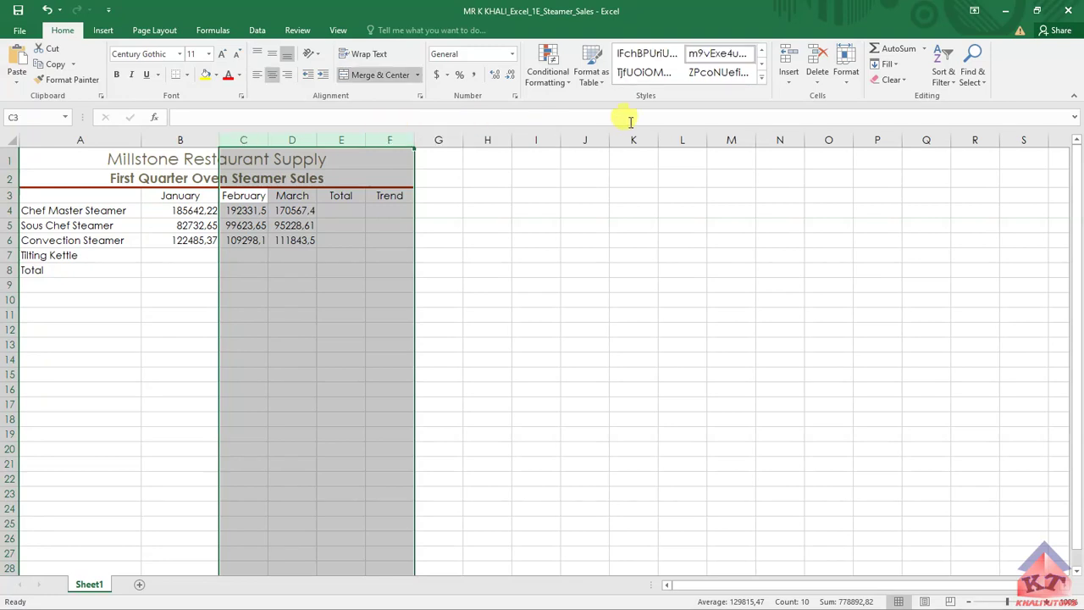
click(846, 76)
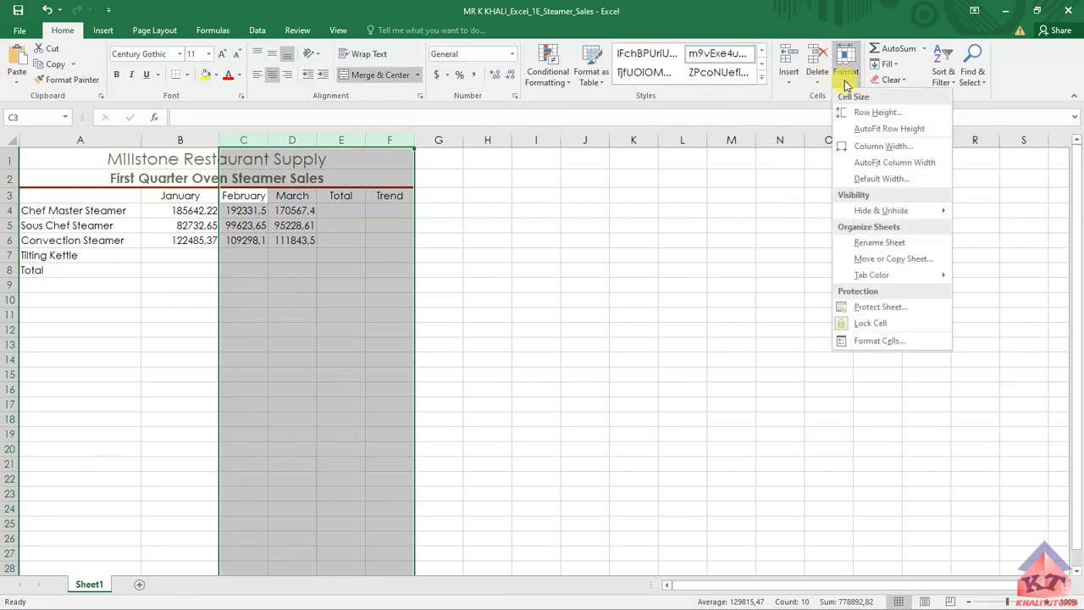
click(884, 146)
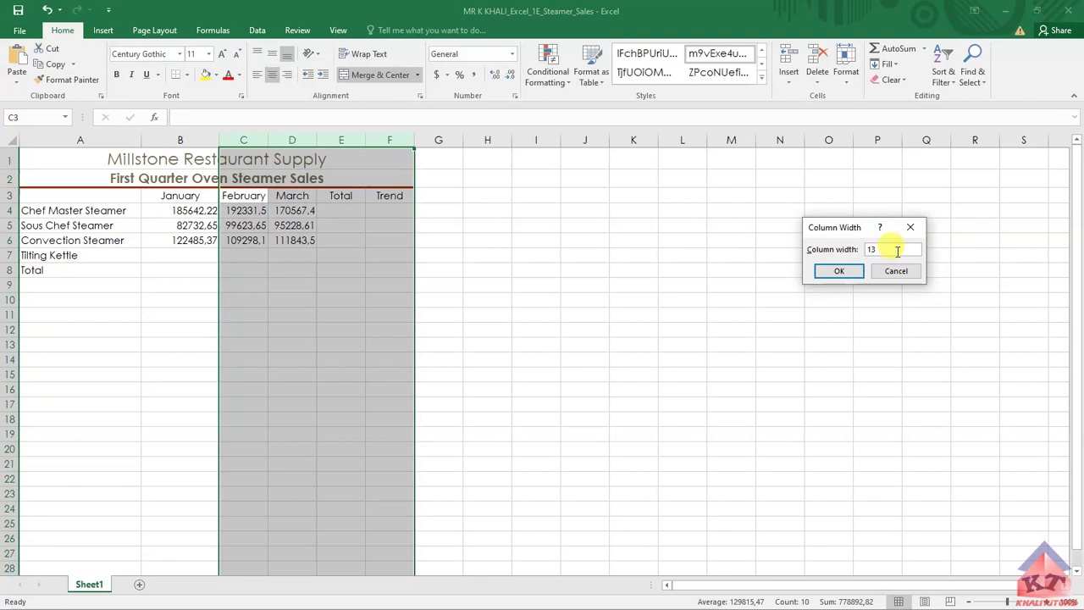
text(,)
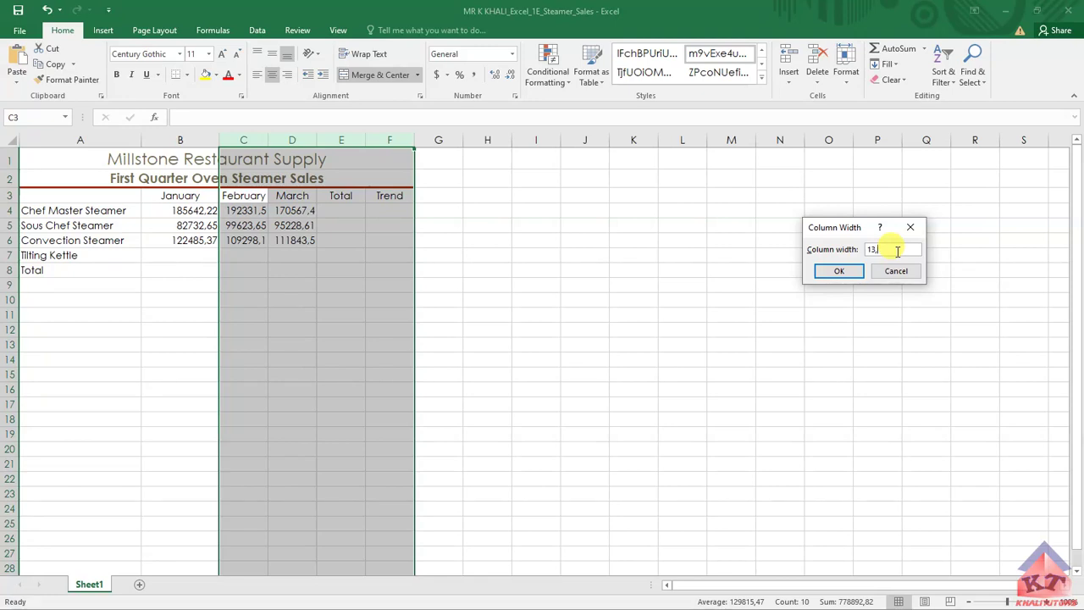
text(75)
click(839, 271)
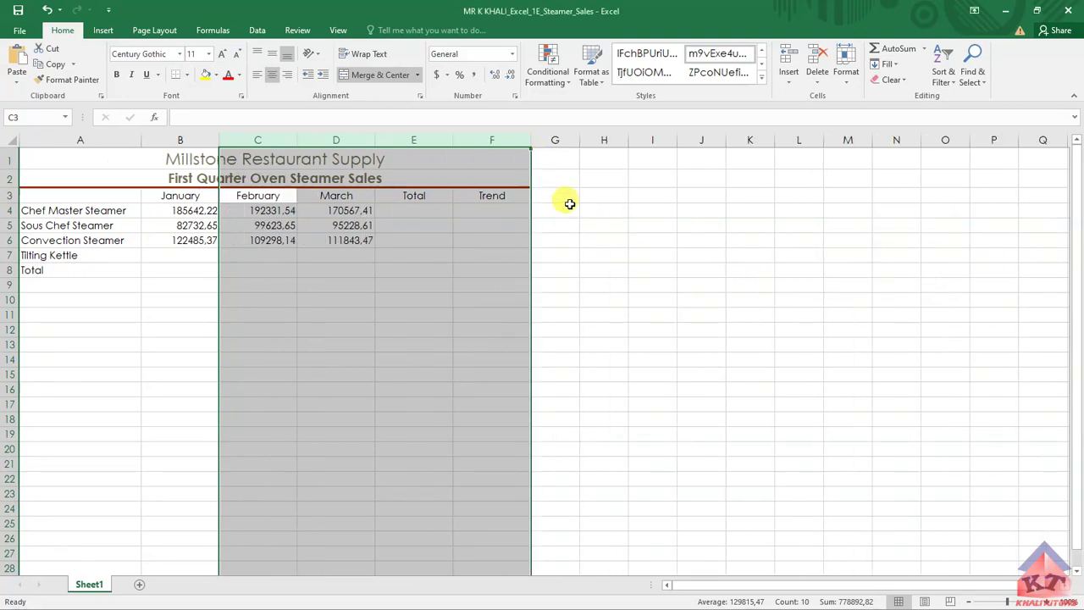
drag(566, 210, 555, 195)
drag(530, 138, 530, 138)
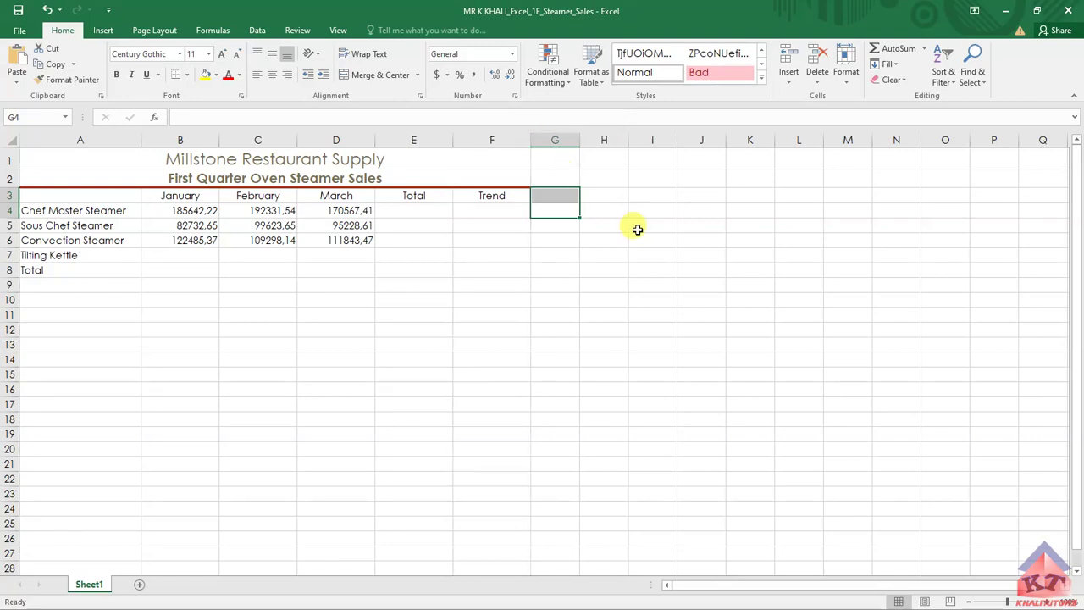
click(718, 260)
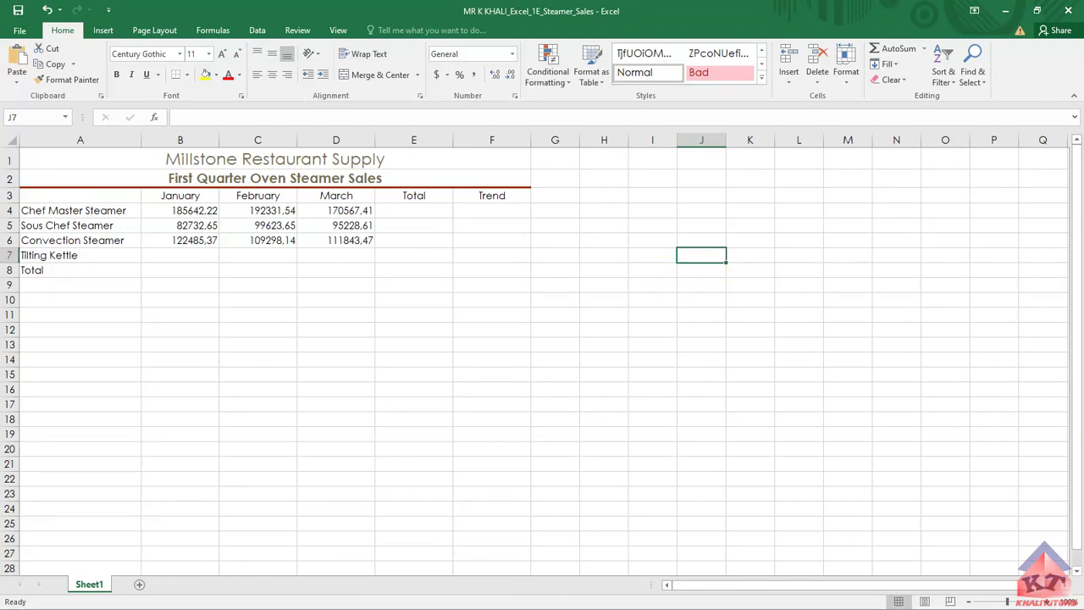
Step: Switch to the Word instructions and try changing the decimal commas in the Tilting Kettle sales figures to periods
key(alt+Tab)
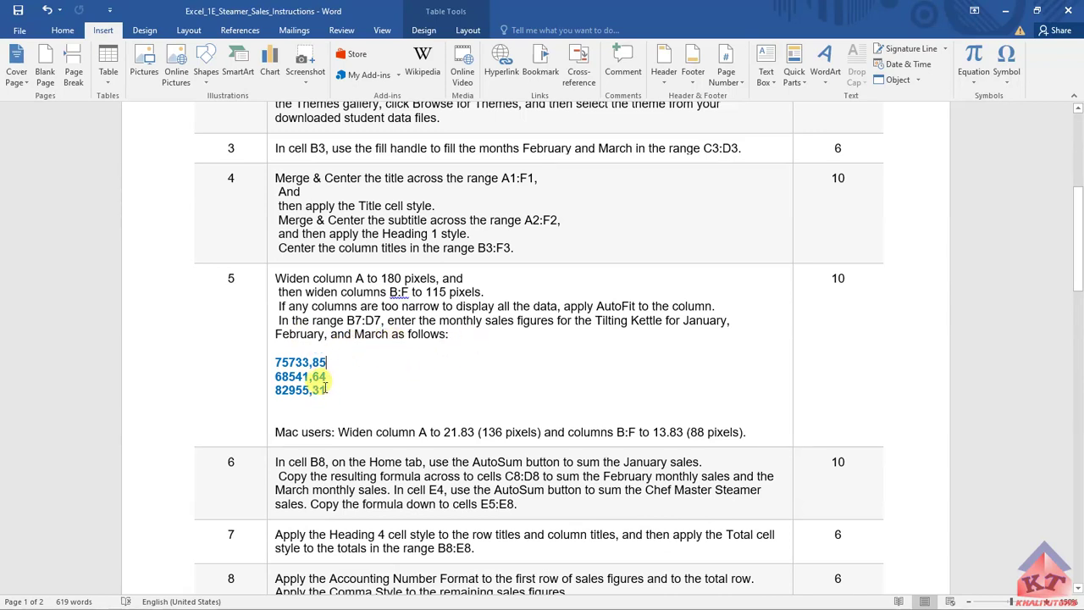
drag(326, 390, 274, 362)
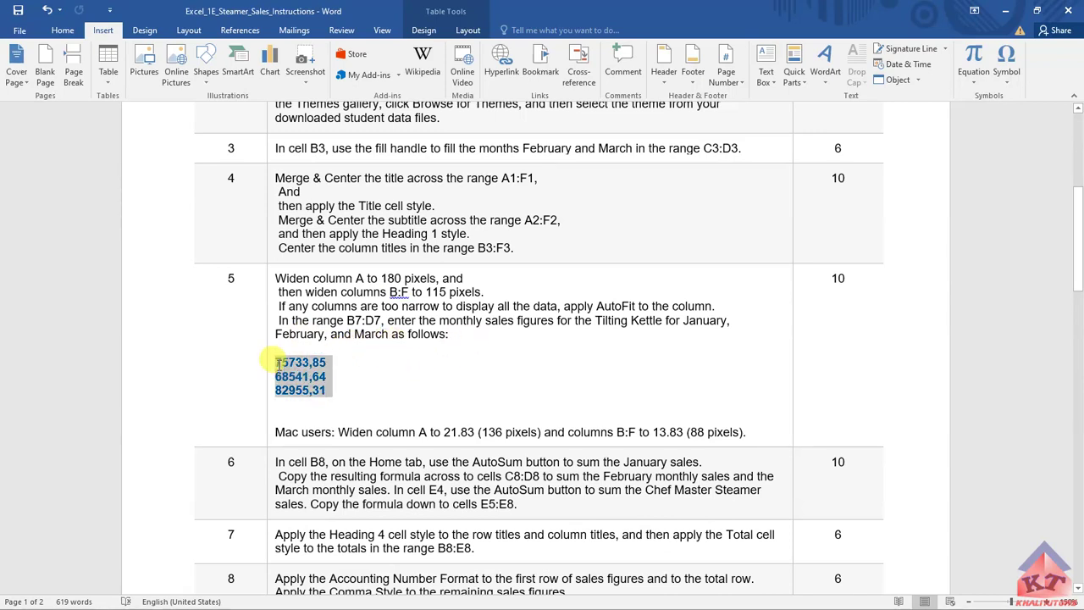
click(338, 363)
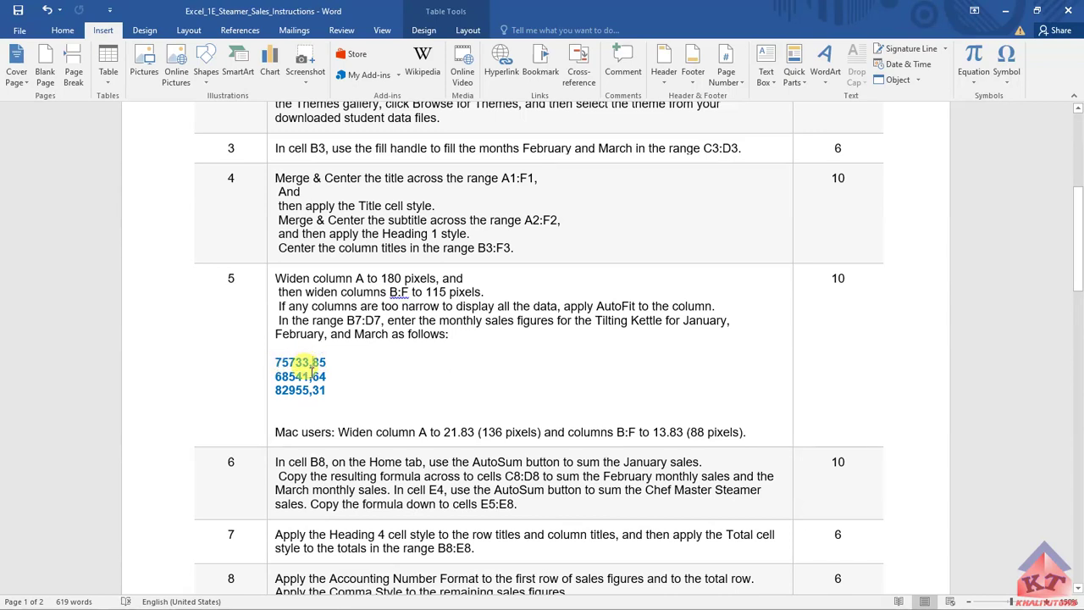
drag(326, 389, 271, 362)
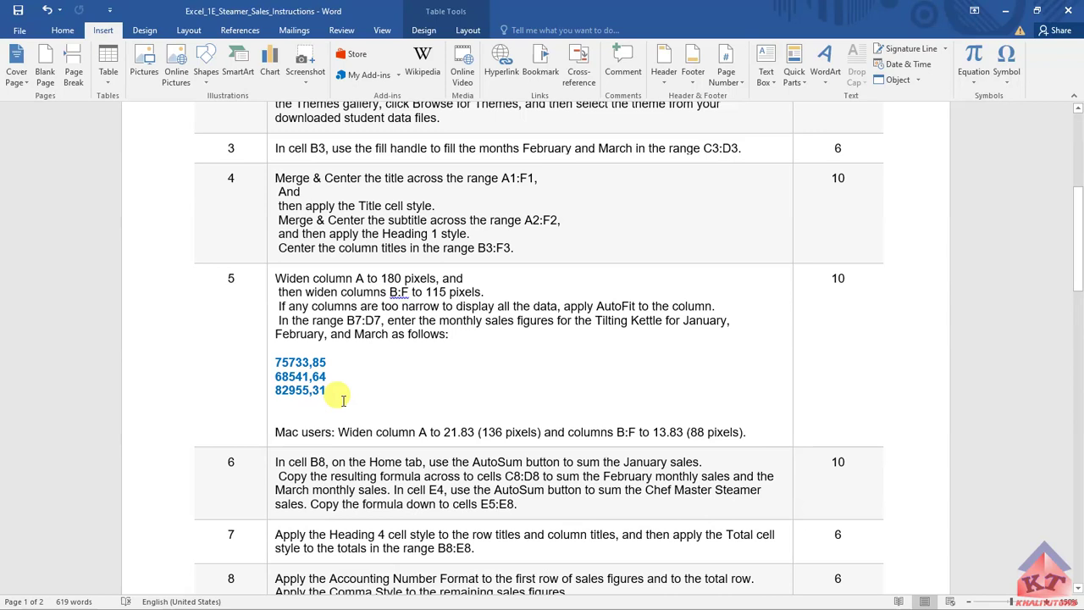
key(BackSpace)
text(..)
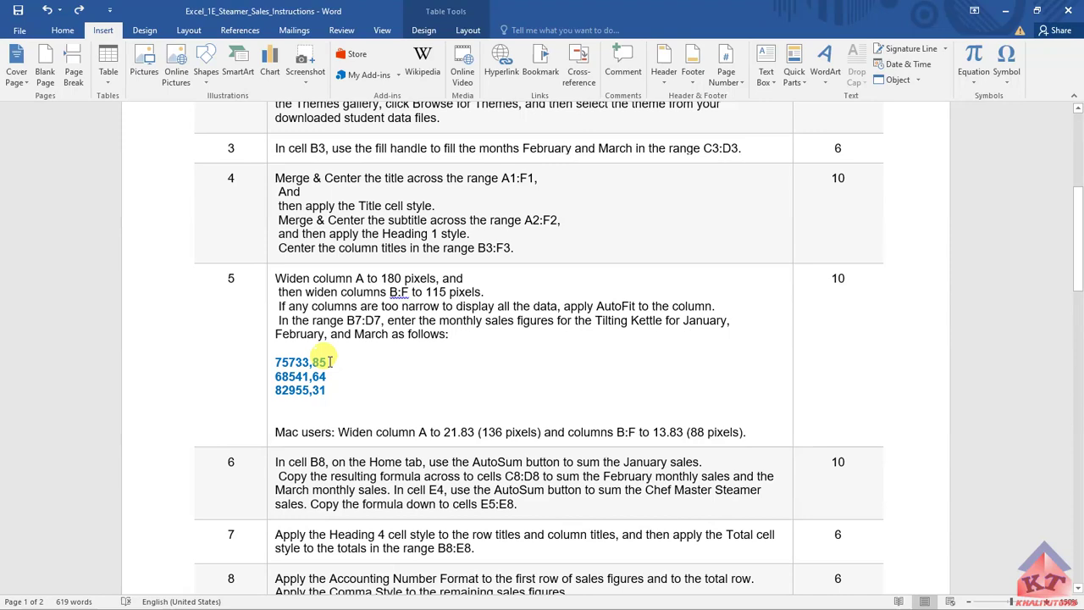
Step: Copy the January figure 75733,85 from the Word instructions and paste it into cell B7 of the Excel workbook
drag(329, 362, 274, 360)
right_click(288, 363)
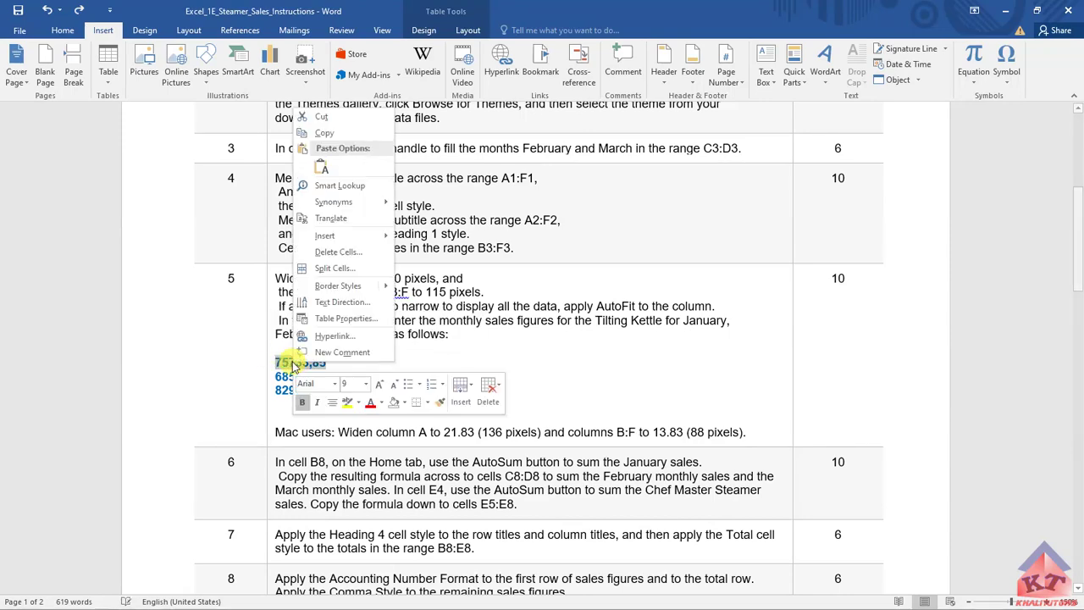
click(327, 134)
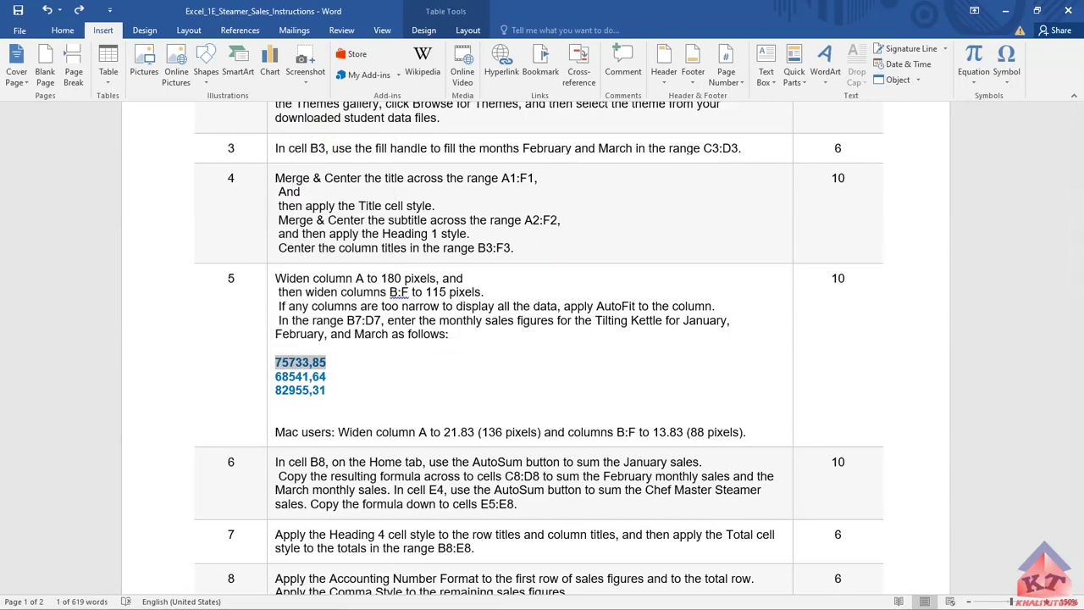
key(alt+Tab)
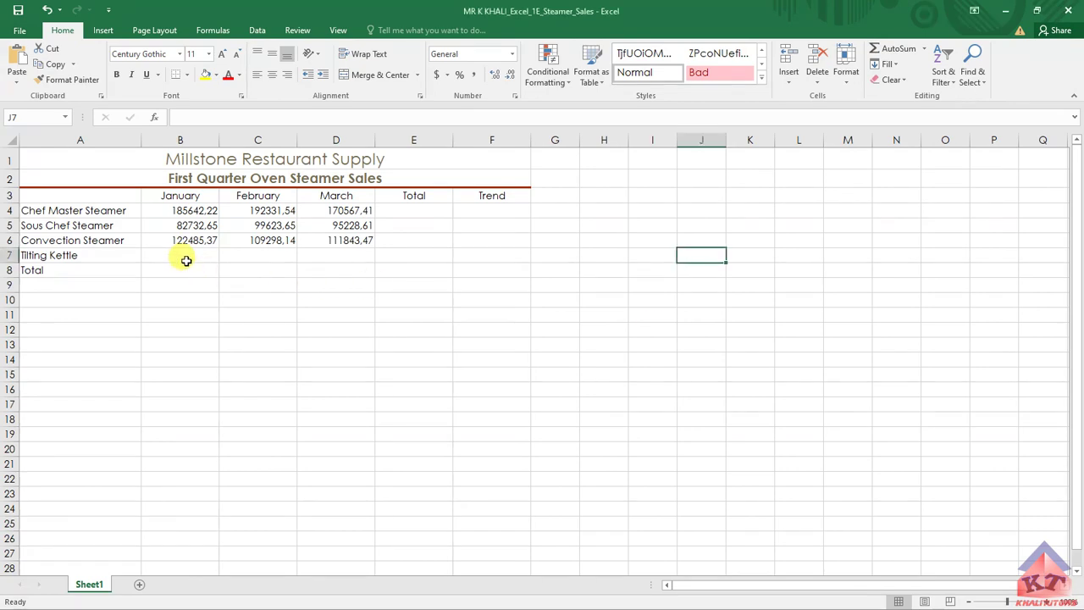
click(184, 259)
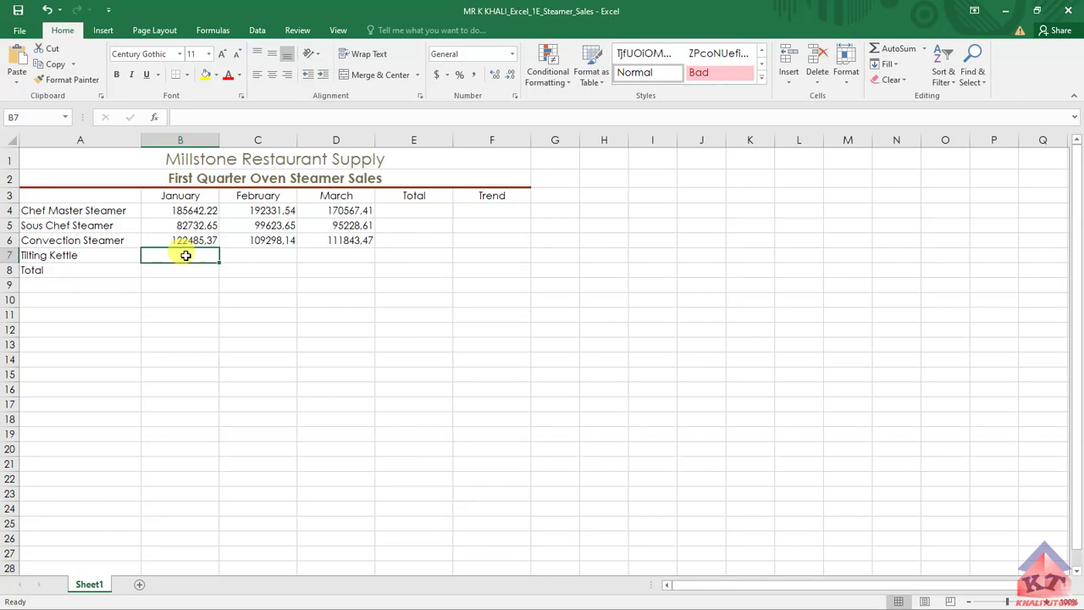
right_click(186, 255)
click(246, 315)
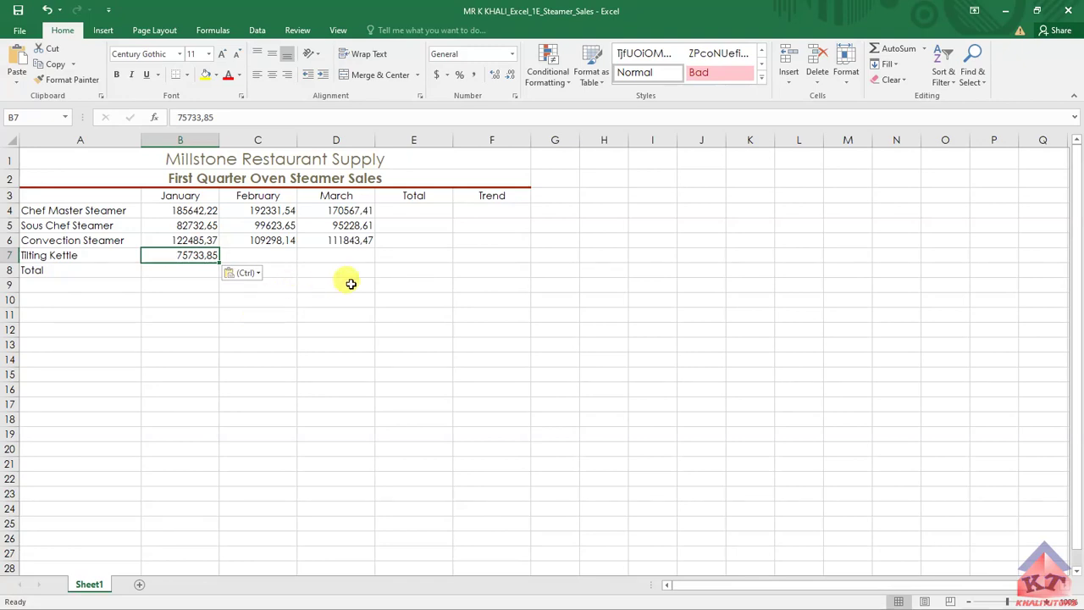
click(360, 282)
Step: Copy the February figure 68541,64 from the Word instructions and paste it into cell C7 of the Excel workbook
click(282, 253)
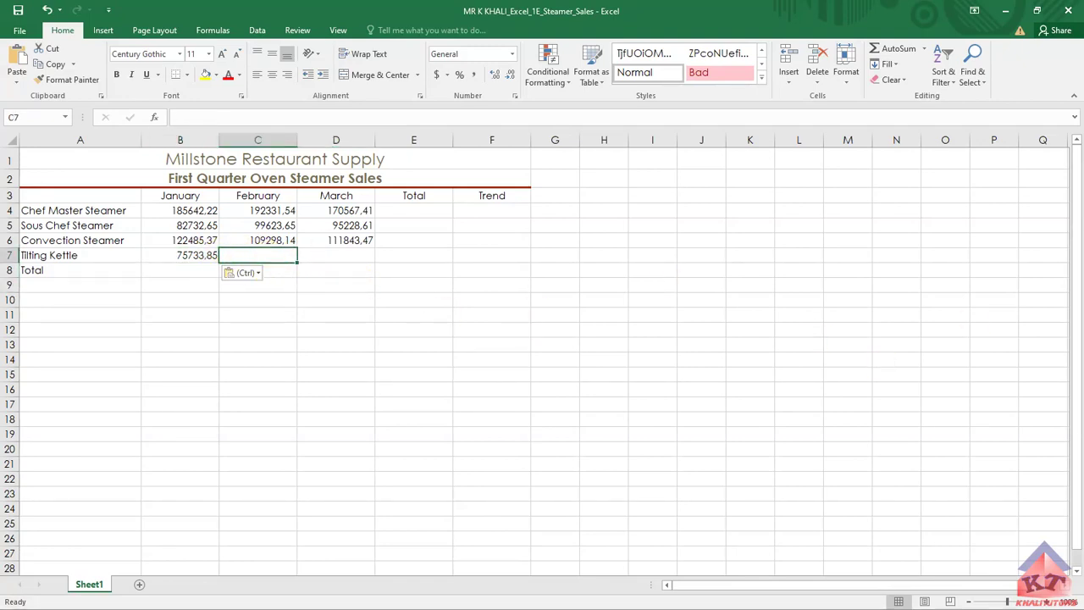
key(alt+Tab)
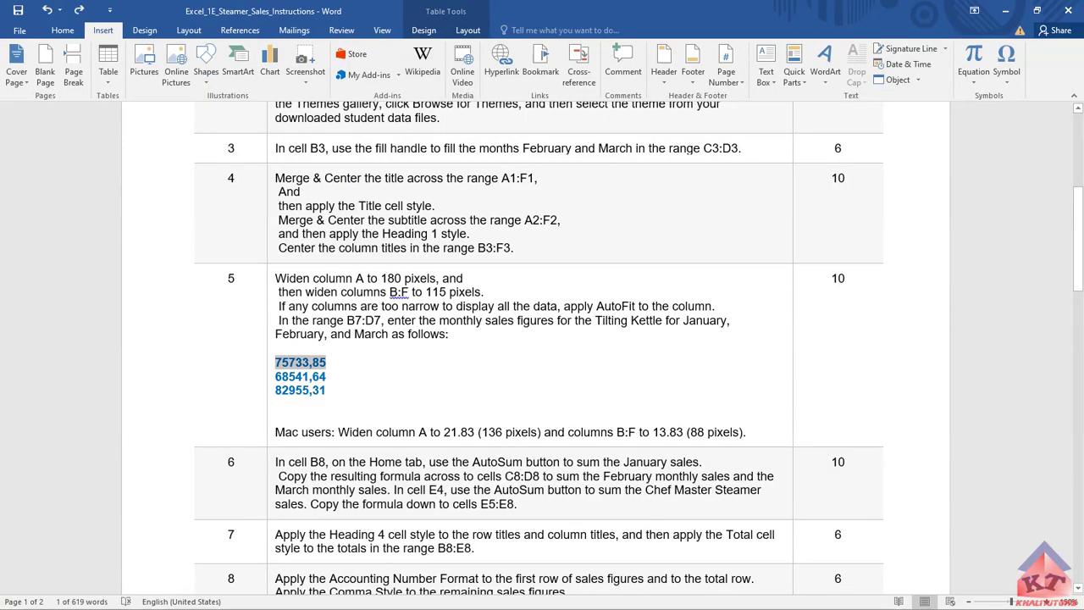
click(329, 376)
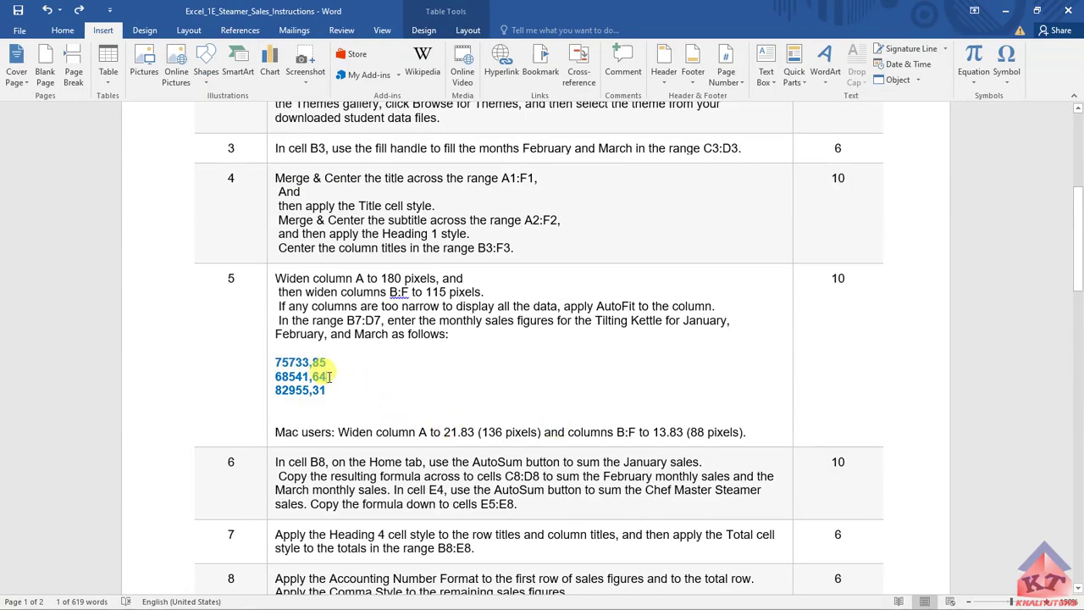
double_click(322, 376)
right_click(296, 377)
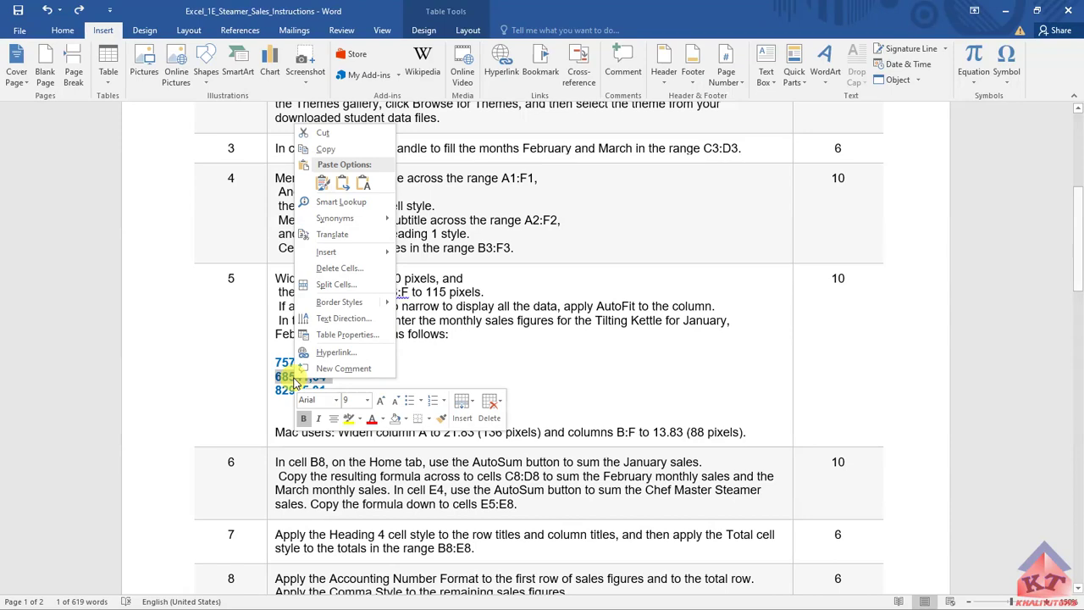
click(377, 149)
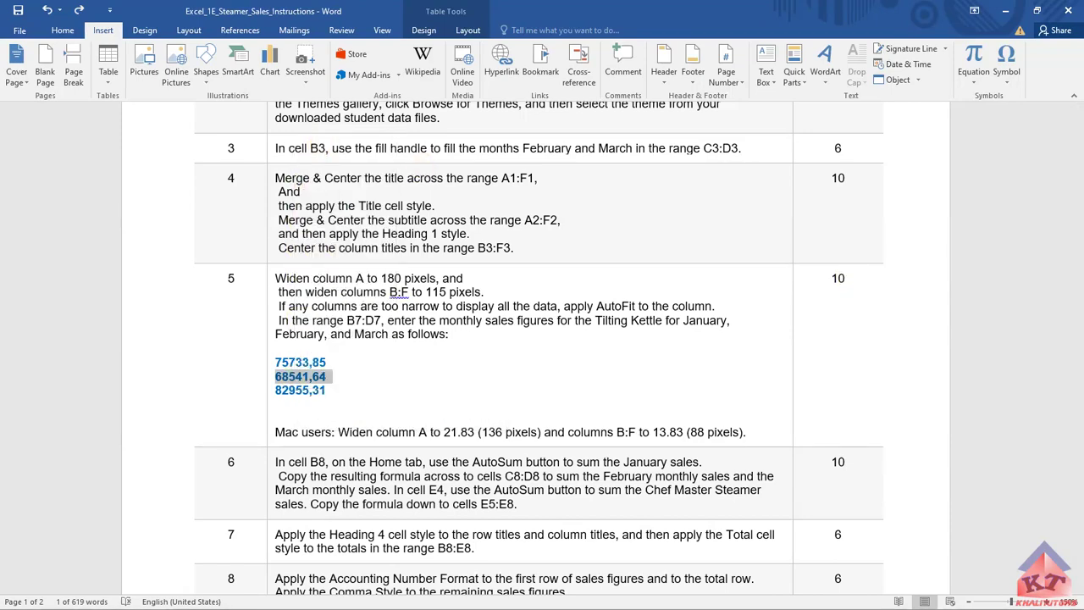
key(alt+Tab)
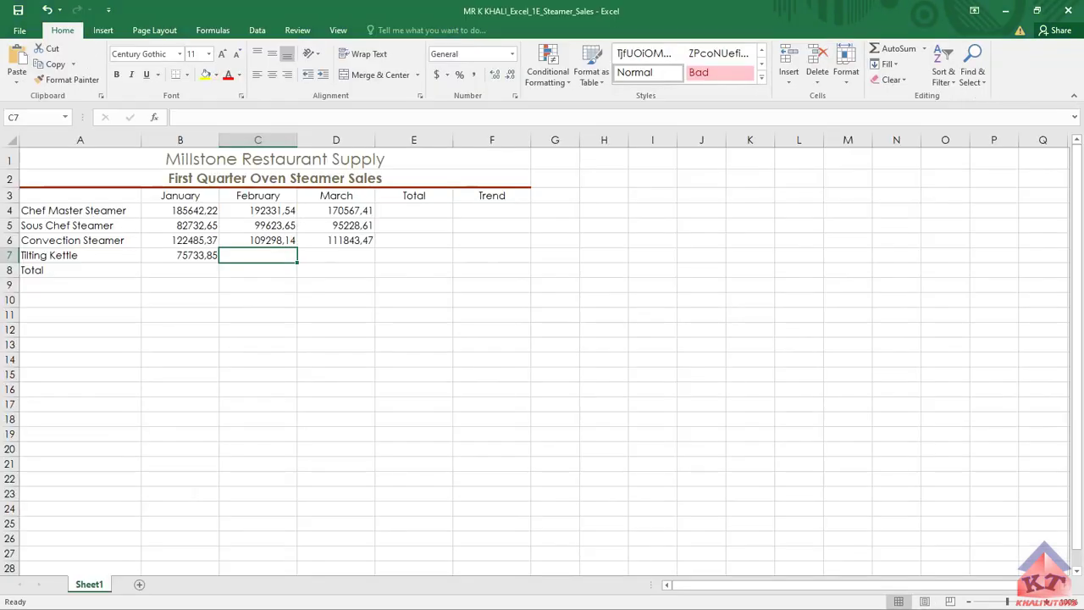
click(237, 116)
right_click(237, 116)
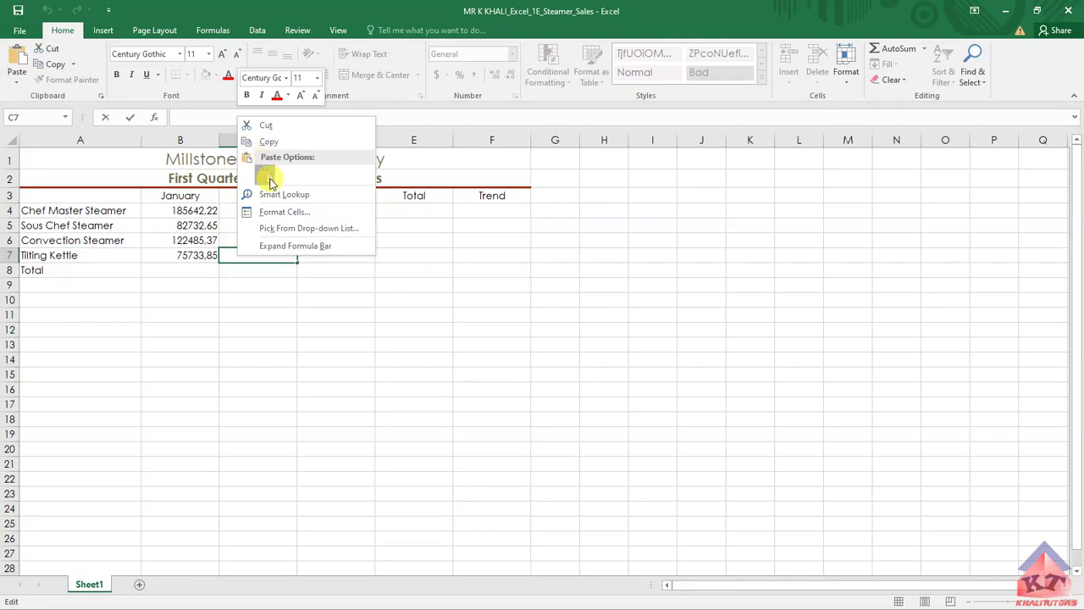
click(262, 174)
click(560, 373)
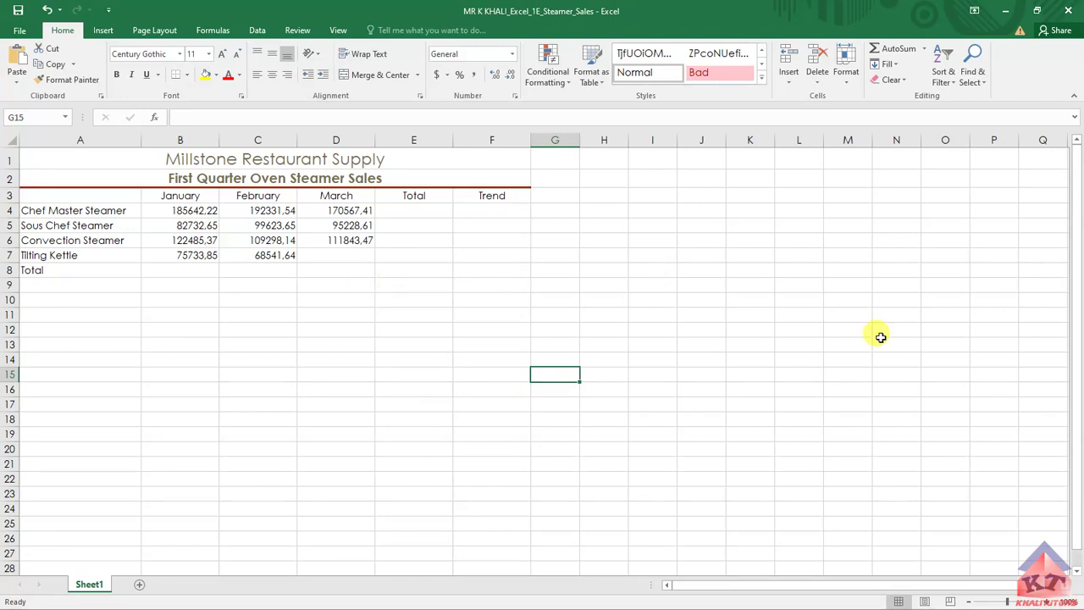
Step: Copy the March figure 82955,31 from the Word instructions into cell D7 of the Excel workbook and return to the instructions
click(325, 255)
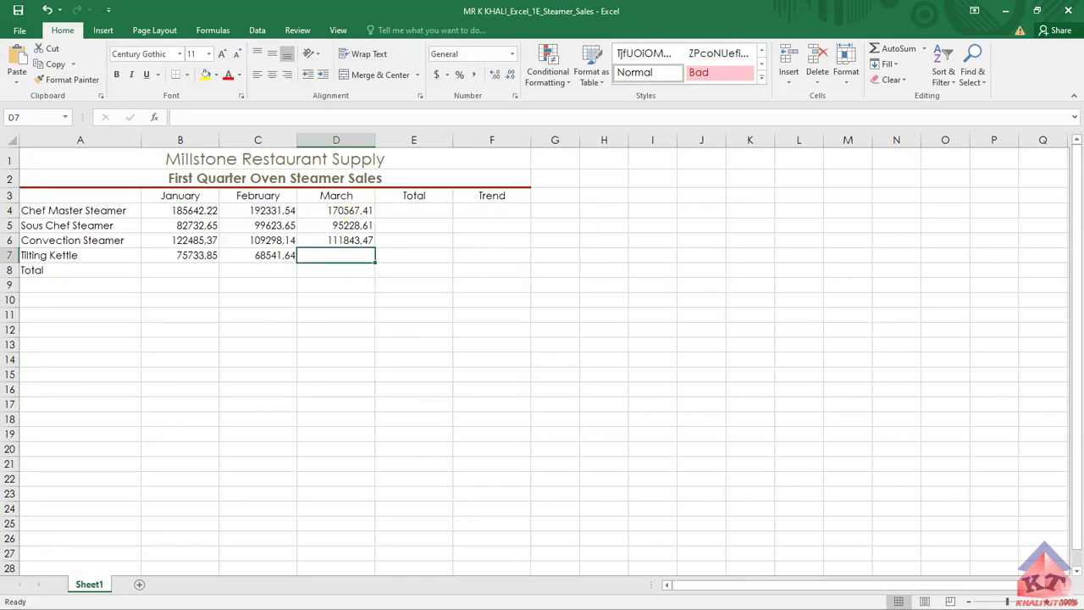
key(alt+Tab)
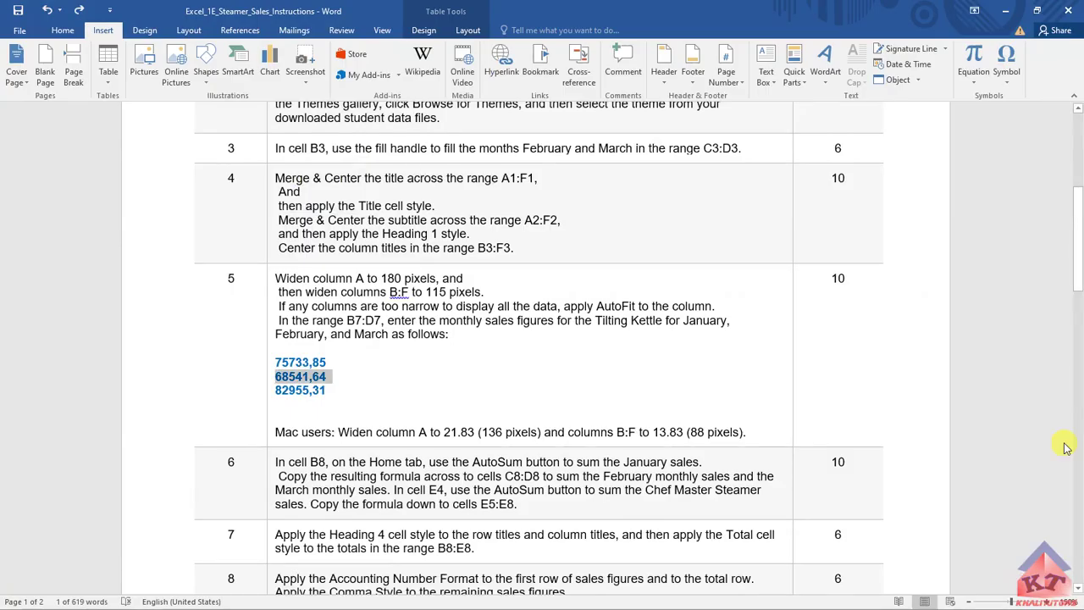
click(330, 388)
drag(330, 389, 275, 389)
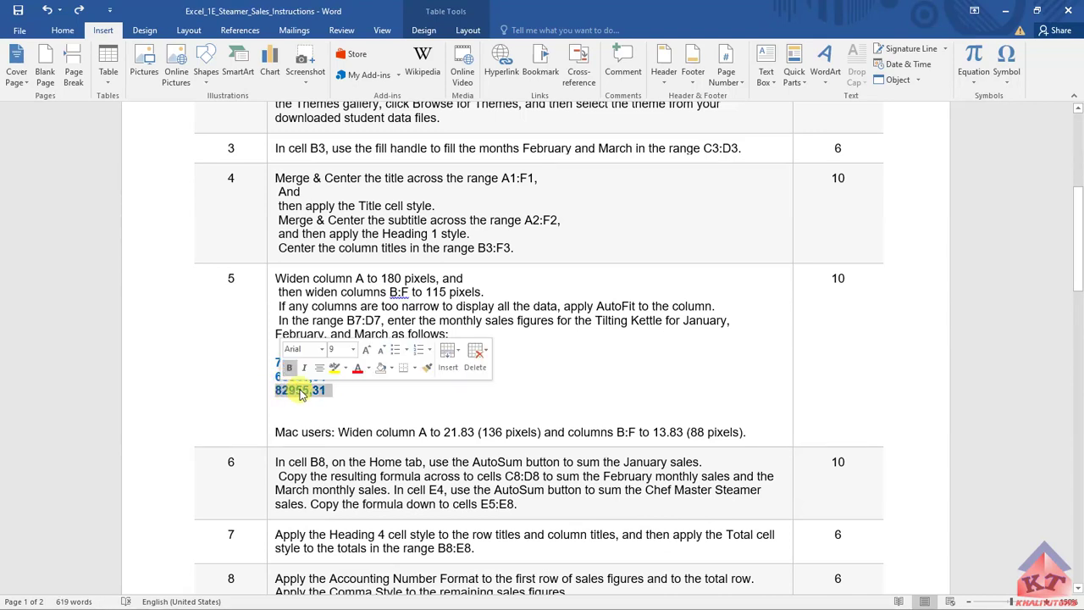
right_click(292, 390)
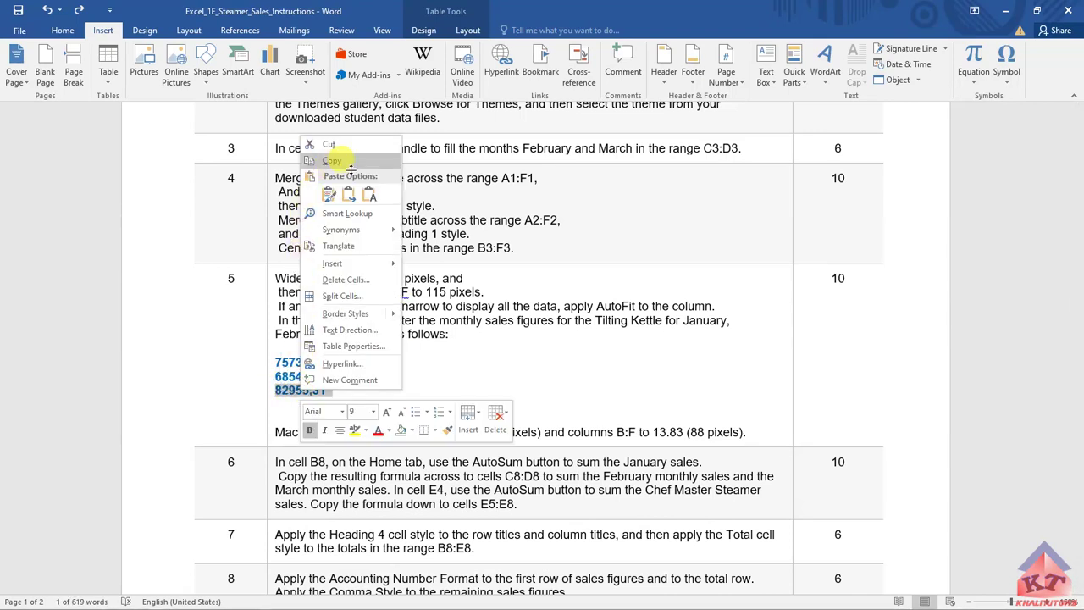
click(332, 160)
key(alt+Tab)
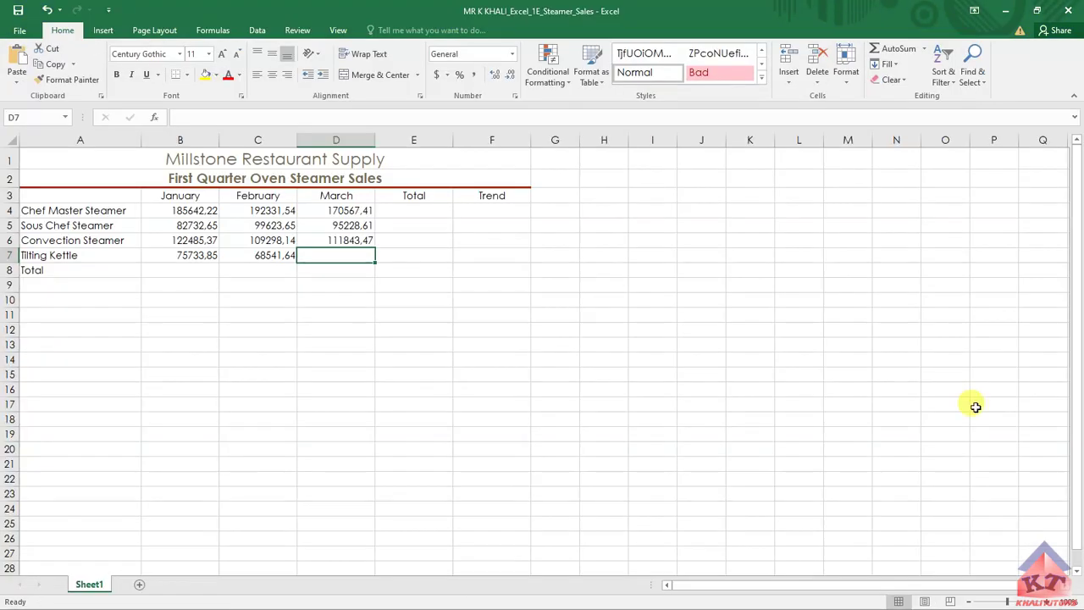
right_click(224, 118)
click(256, 180)
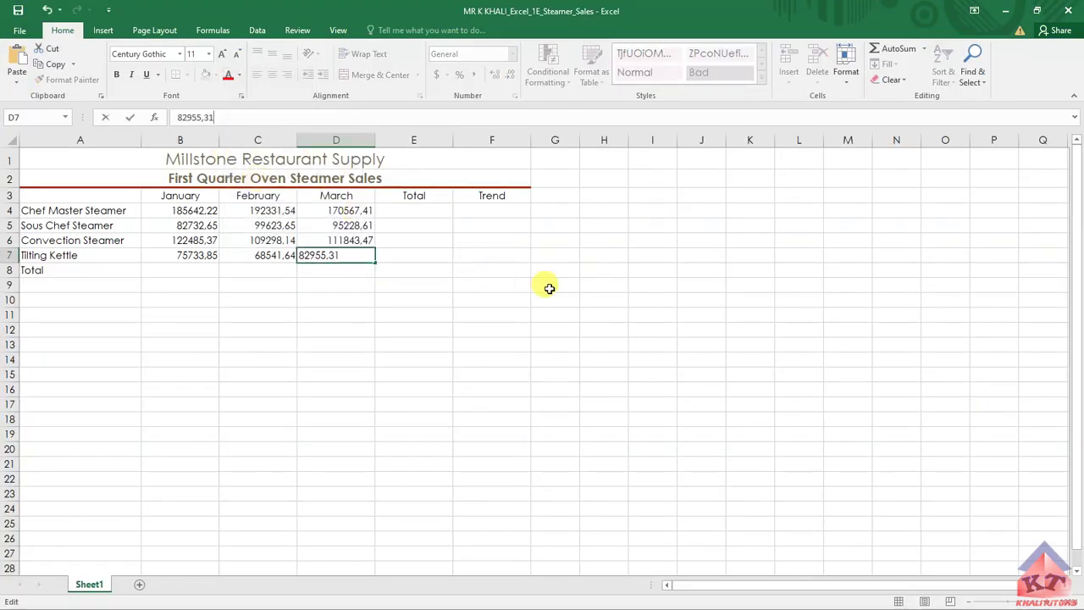
click(550, 289)
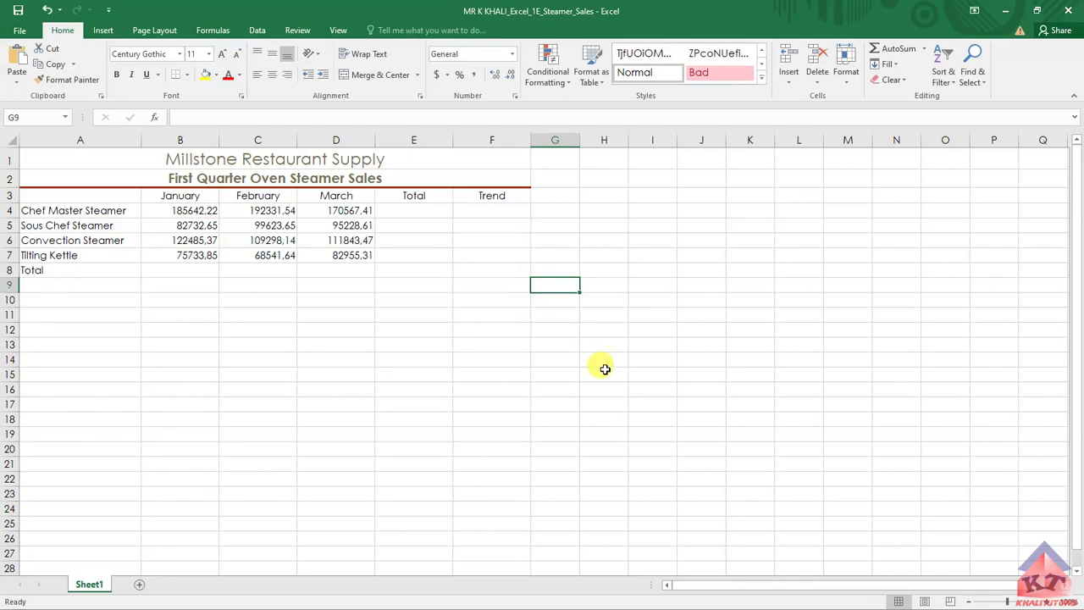
click(614, 415)
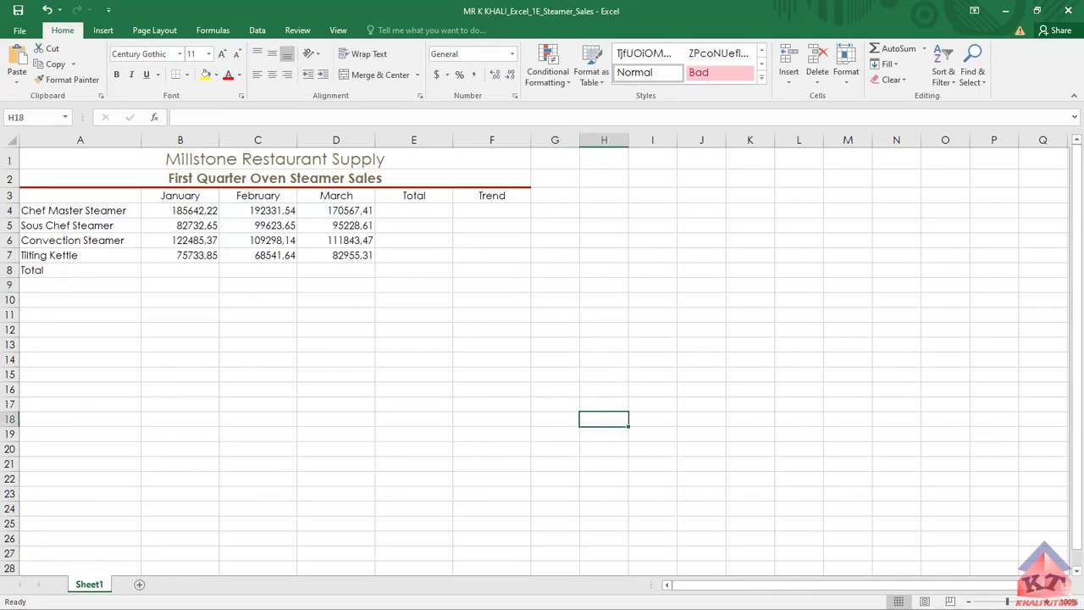
key(alt+Tab)
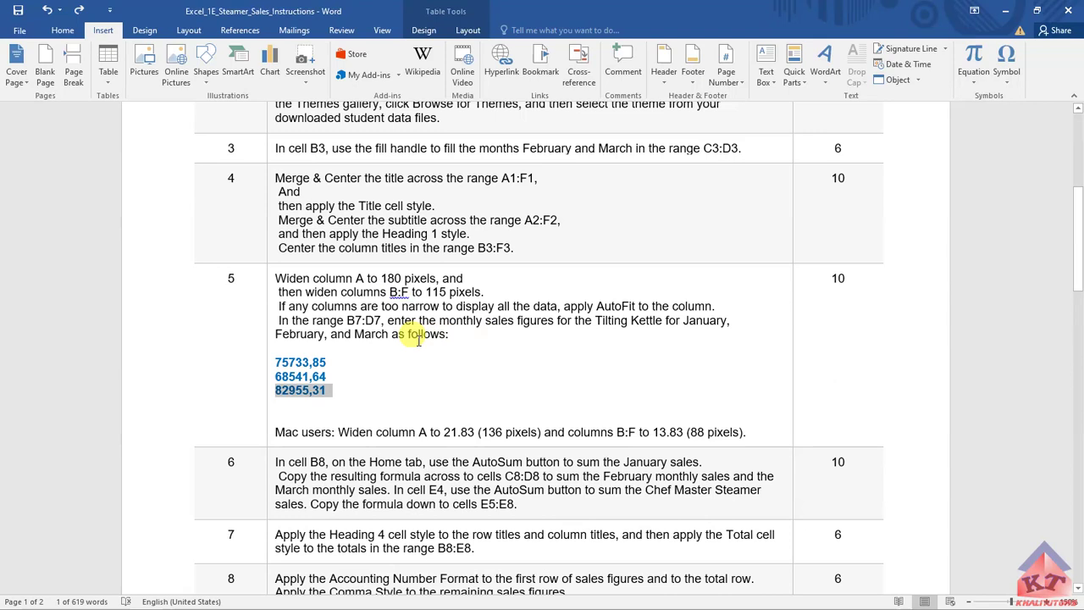